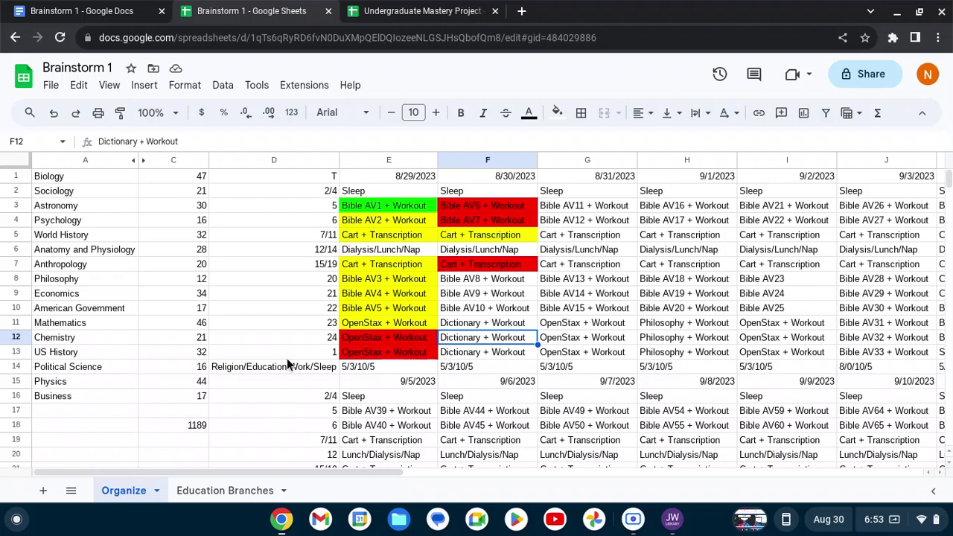
Step: Look across the first week's schedule from 8/30/2023 to 9/4/2023 and back along row 12
key("Right")
key("Right")
key("Right")
key("Right")
key("Right")
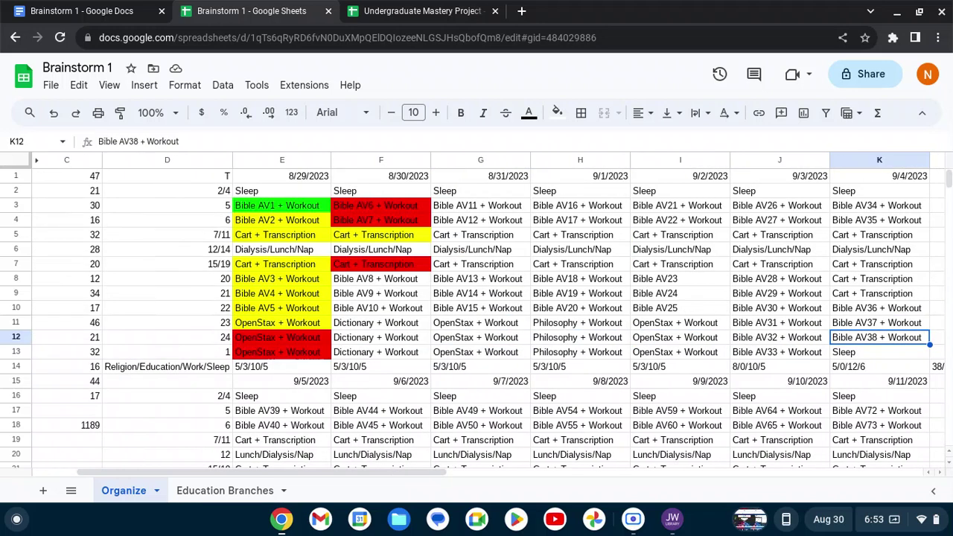
key("Left")
key("Left")
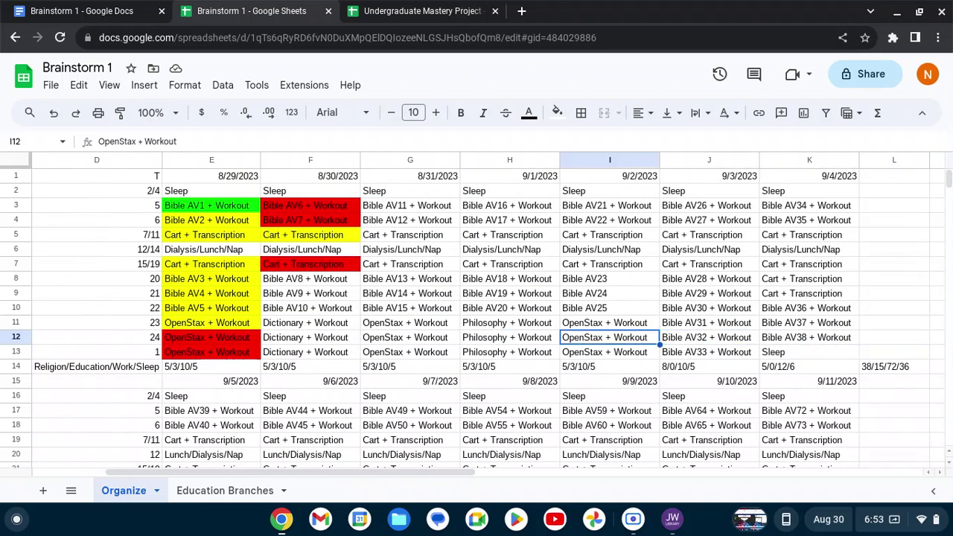
key("Left")
key("Left")
key("Left")
key("Left")
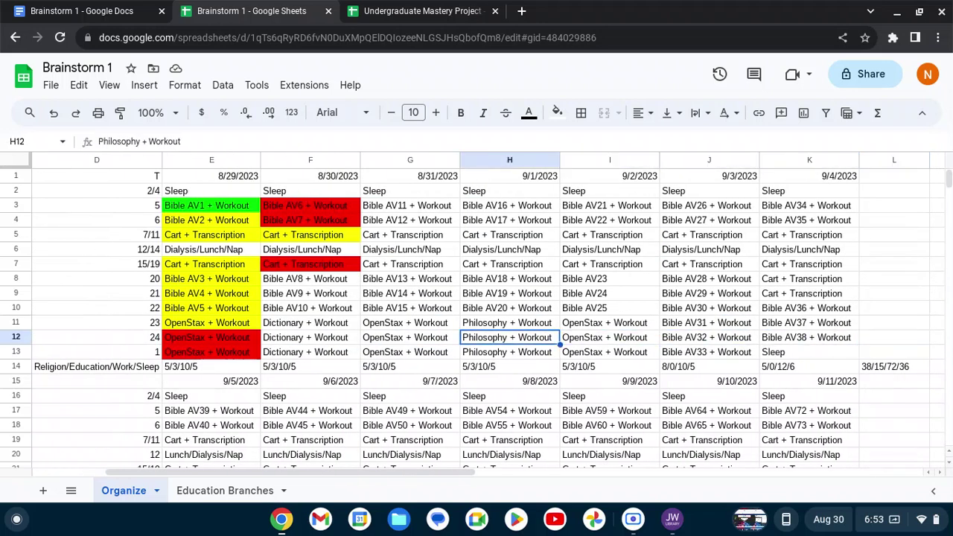
Step: Examine the colour-coded activities scheduled for 8/29/2023 and 8/30/2023
key("Up")
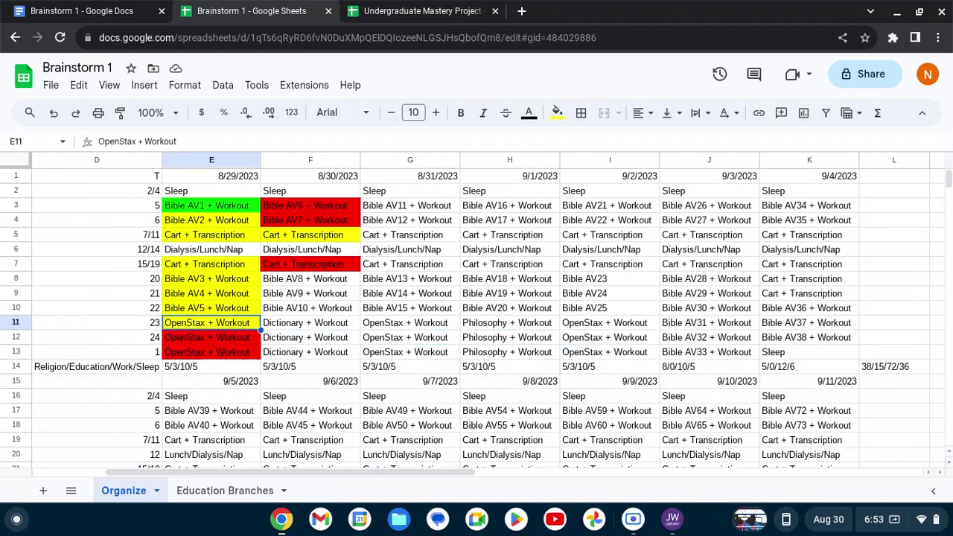
key("Down")
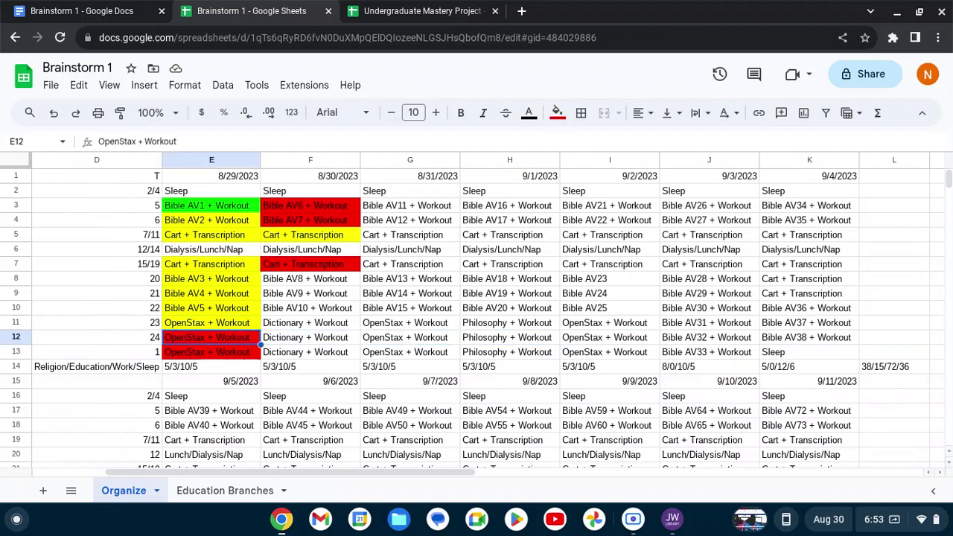
key("Up")
key("Up")
key("Up")
key("Up")
key("Up")
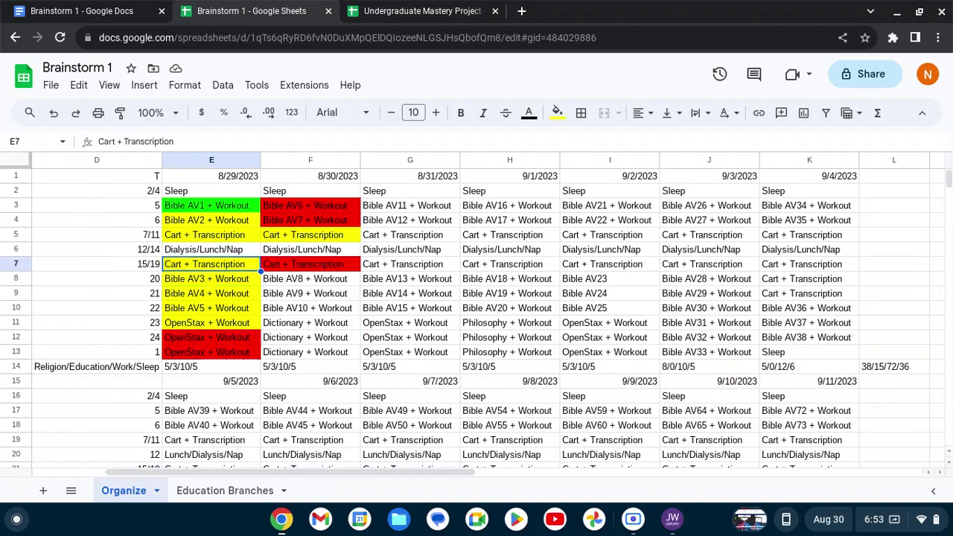
key("Right")
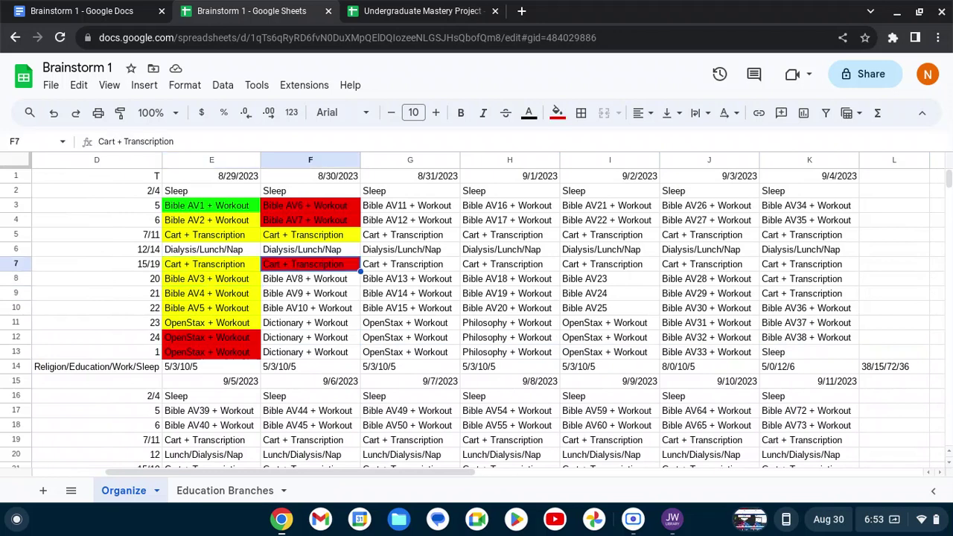
key("Up")
key("Up")
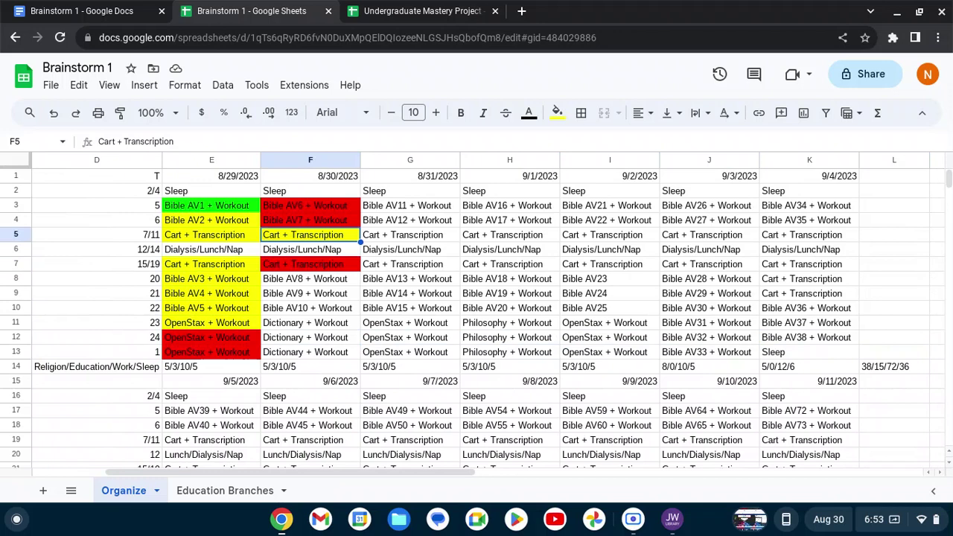
left_click(310, 263)
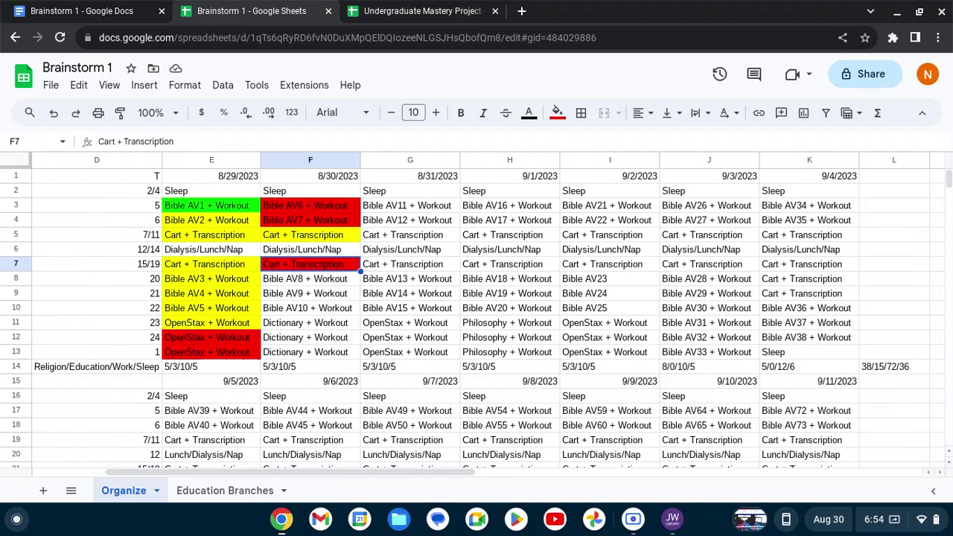
key("Left")
key("Up")
key("Up")
key("Up")
key("Down")
key("Down")
key("Down")
key("Down")
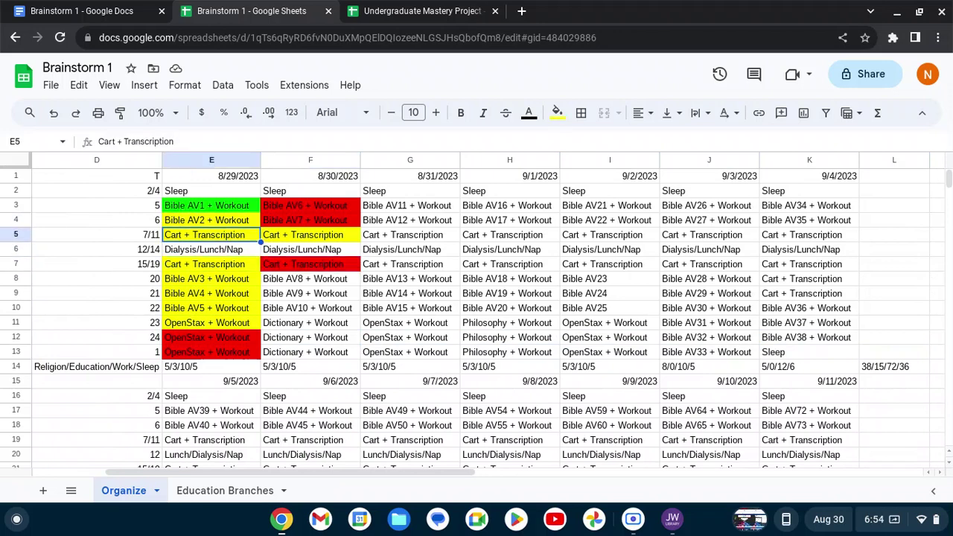
key("Down")
key("Down")
key("Down")
key("Down")
key("Up")
key("Right")
key("Up")
key("Right")
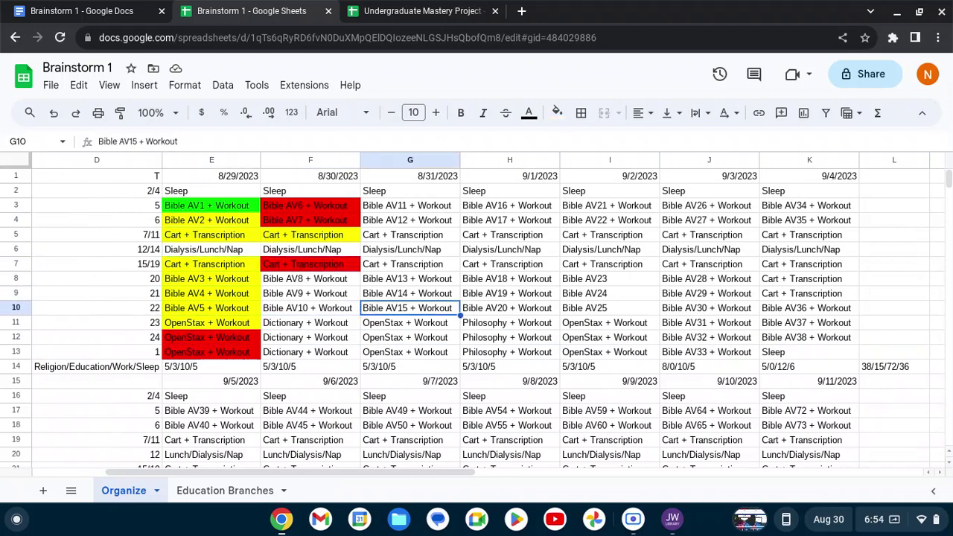
Step: Examine the Daily Log entries for 8/29/2023 and 8/30/2023 beside the schedule
key("Right")
key("Right")
key("Right")
key("Right")
key("Right")
key("Right")
key("Right")
key("Right")
key("Right")
key("Right")
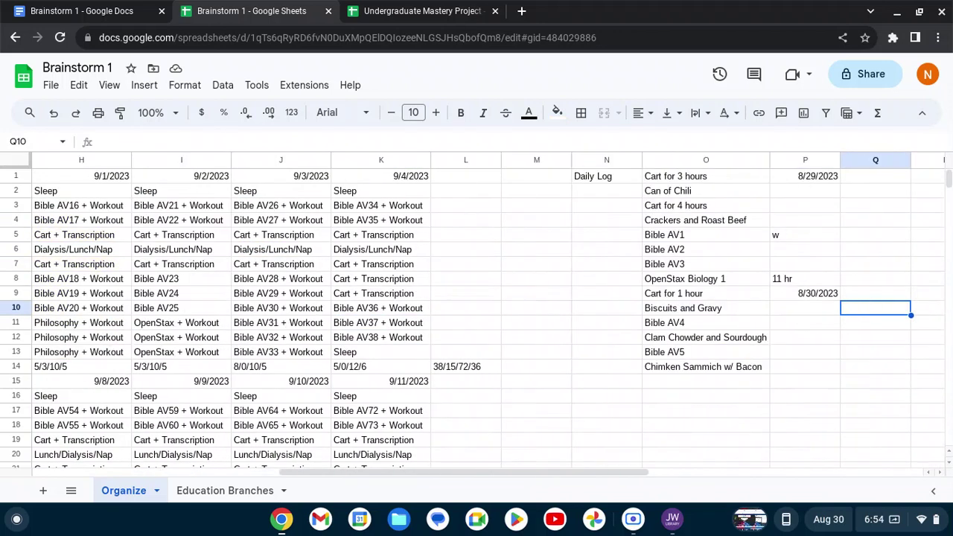
key("Left")
key("Left")
key("Left")
key("Left")
key("Right")
key("Right")
key("Right")
key("Left")
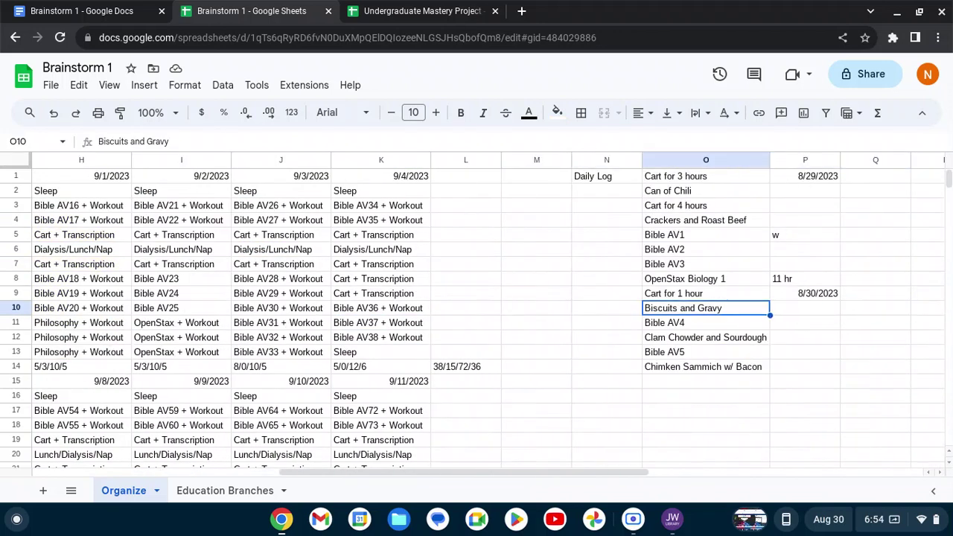
key("Up")
key("Up")
key("Up")
key("Up")
key("Left")
key("Up")
key("Up")
key("Up")
key("Up")
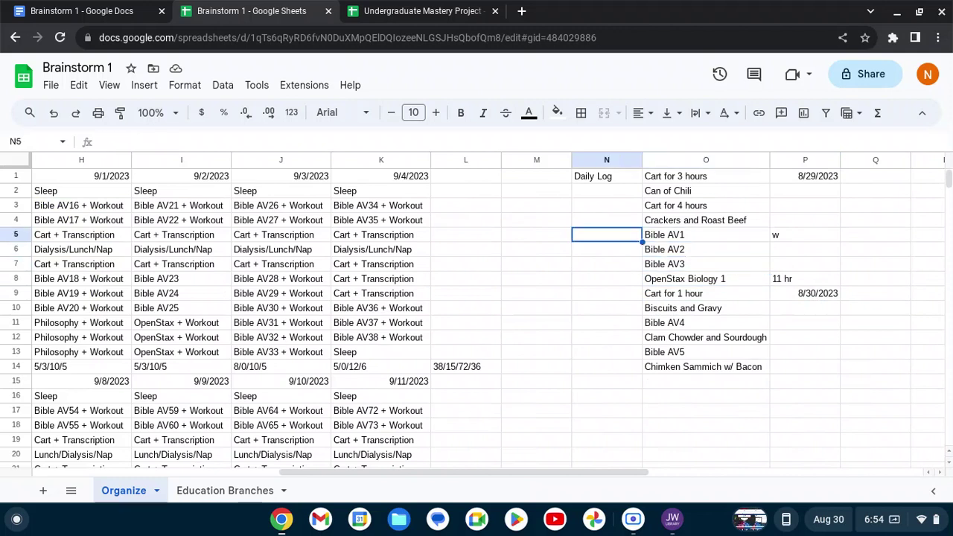
key("Down")
key("Down")
key("Down")
key("Down")
key("Down")
key("Down")
key("Down")
key("Down")
key("Down")
key("Down")
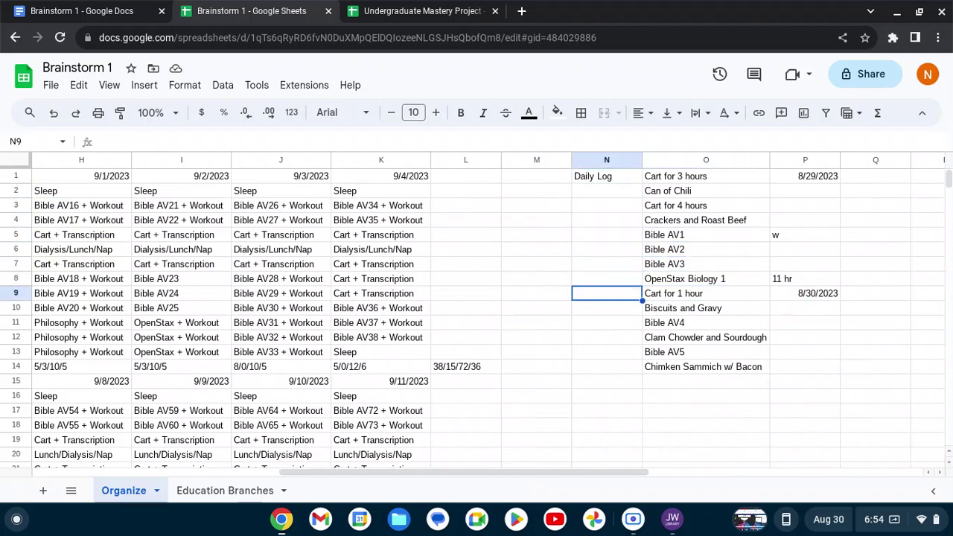
key("Up")
key("Up")
key("Up")
key("Up")
key("Up")
key("Right")
key("Up")
key("Up")
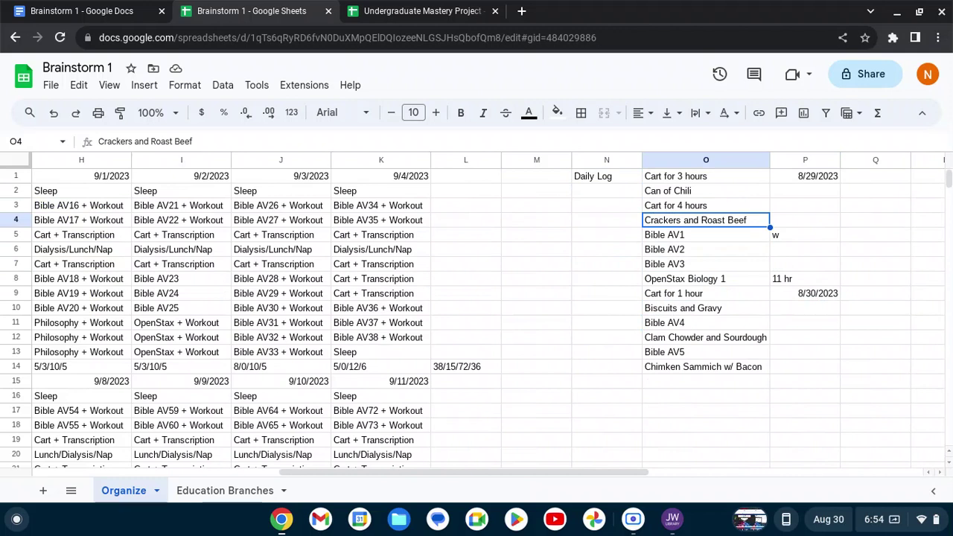
Step: Go back to the 8/29/2023 schedule column and review its morning Bible and Cart entries
key("Left")
key("Left")
key("Left")
key("Left")
key("Left")
key("Left")
key("Left")
key("Left")
key("Left")
key("Left")
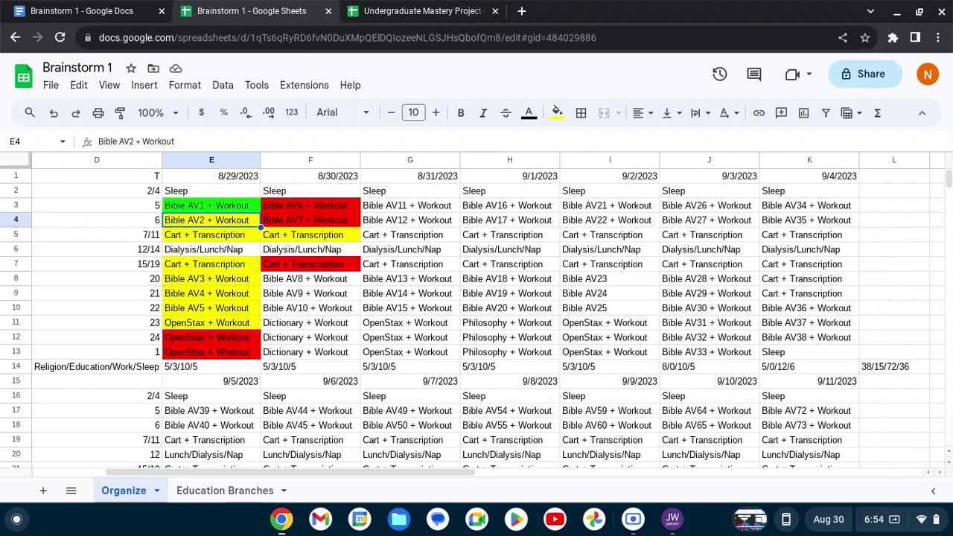
key("Down")
key("Down")
key("Down")
key("Down")
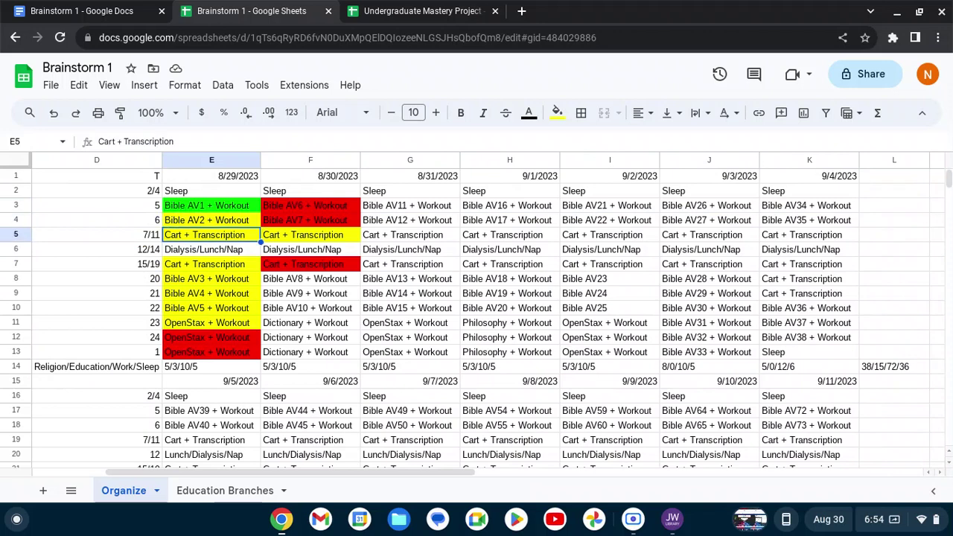
key("Up")
key("Up")
key("Up")
key("Up")
key("Up")
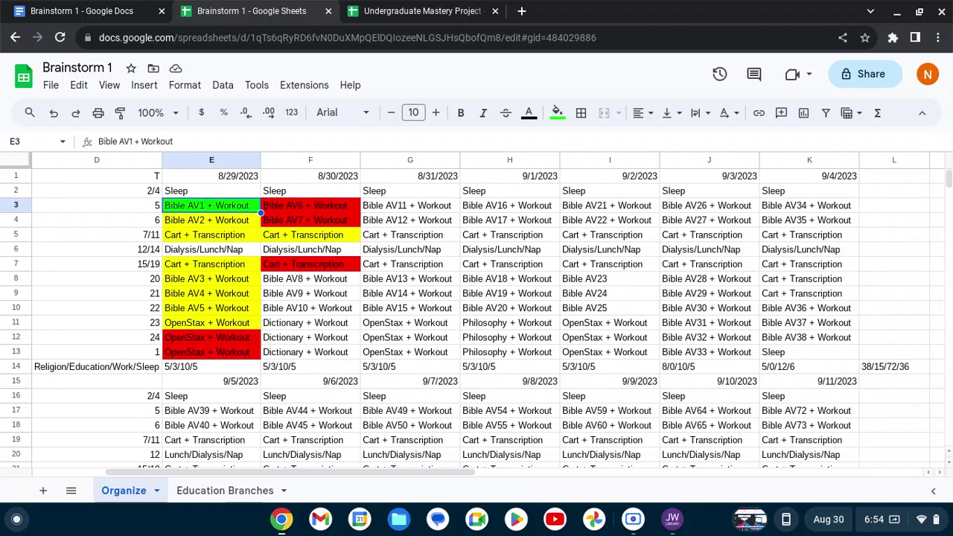
key("Down")
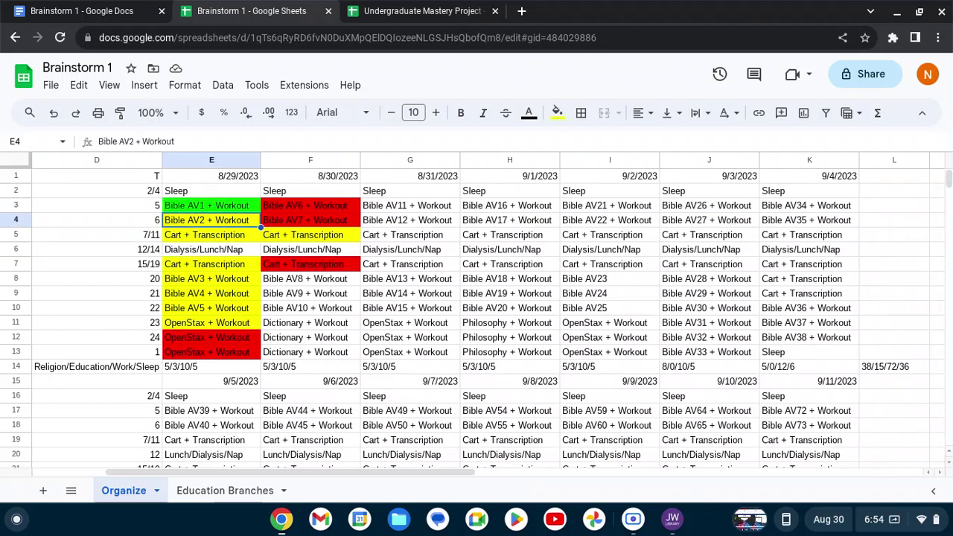
key("Up")
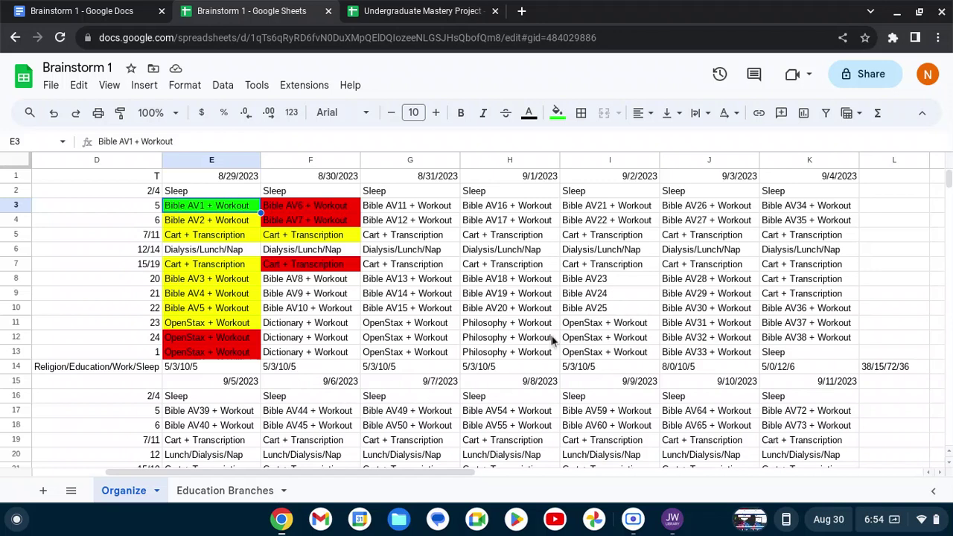
Step: Append "+ Workout" to the Bible AV23, Bible AV24 and Bible AV25 entries in the 9/2/2023 column
left_click(622, 283)
key("Return")
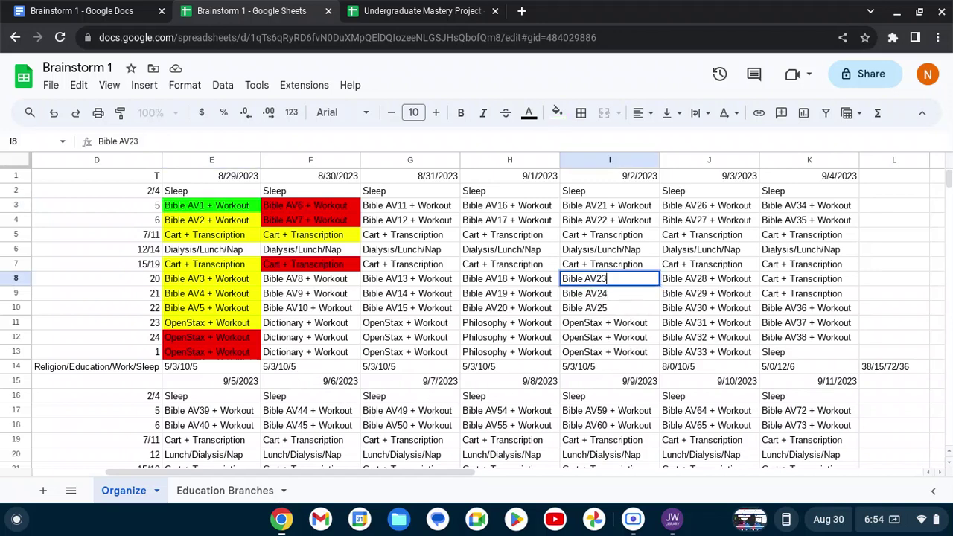
type("+ Workout")
key("Return")
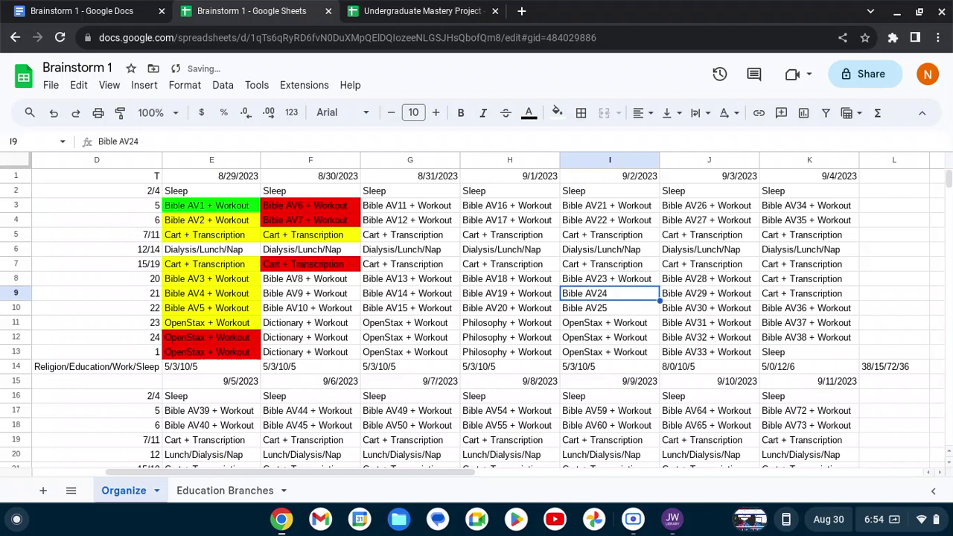
key("Return")
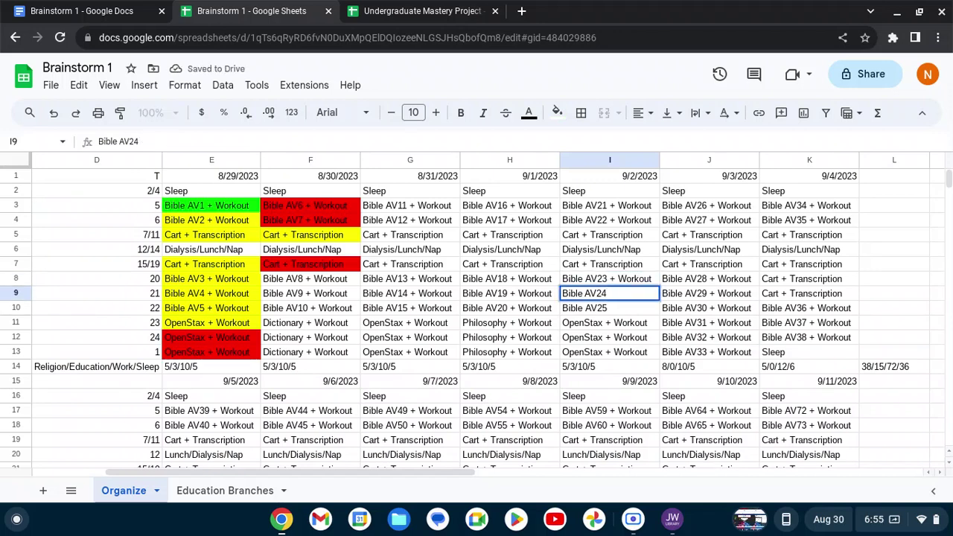
type("+ Workout")
key("Return")
key("Return")
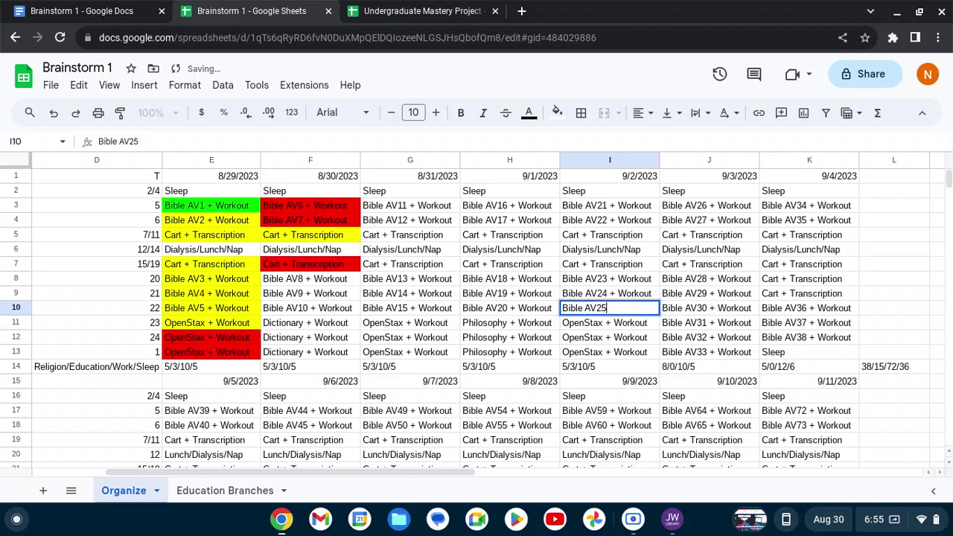
type("+ Workout")
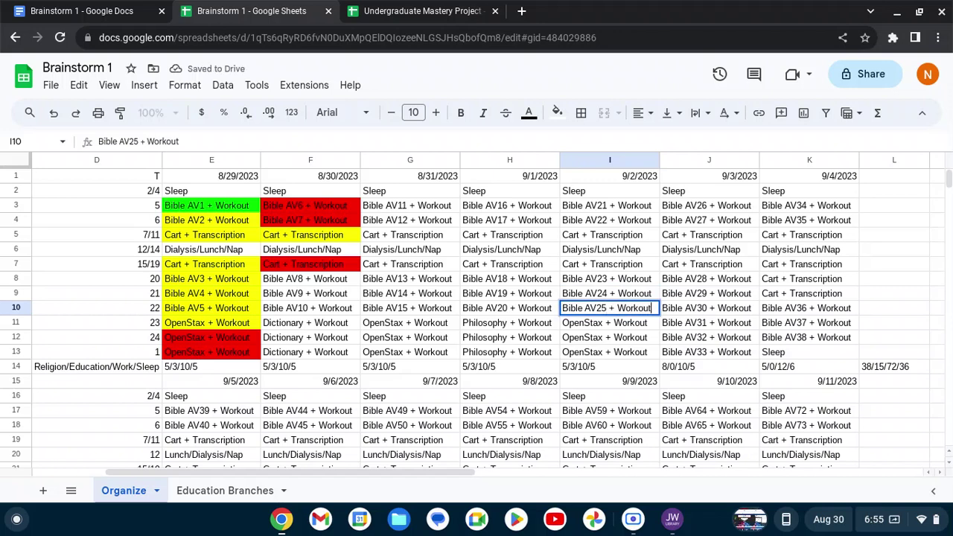
key("Return")
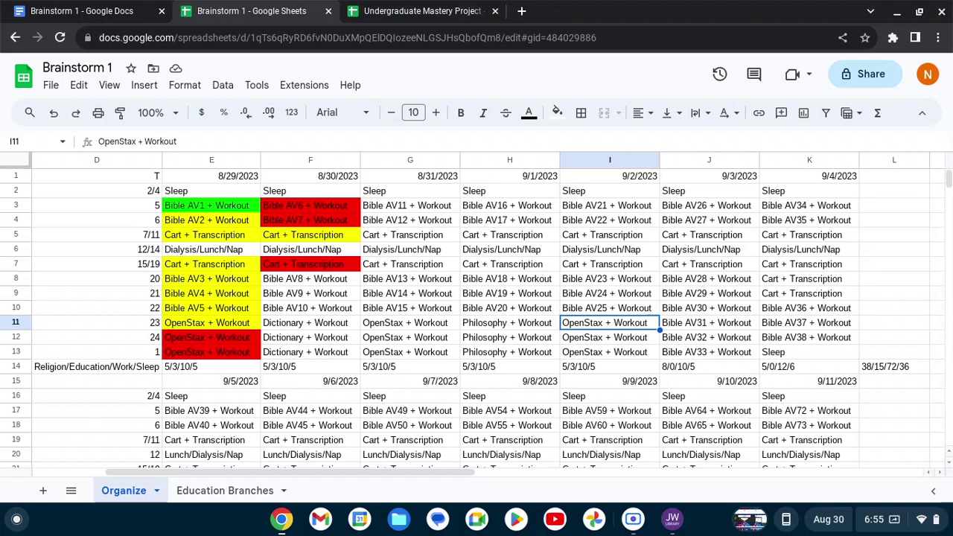
Step: Check the evening Bible AV5 and OpenStax entries in the 8/29/2023 column
key("Left")
key("Left")
key("Left")
key("Left")
key("Left")
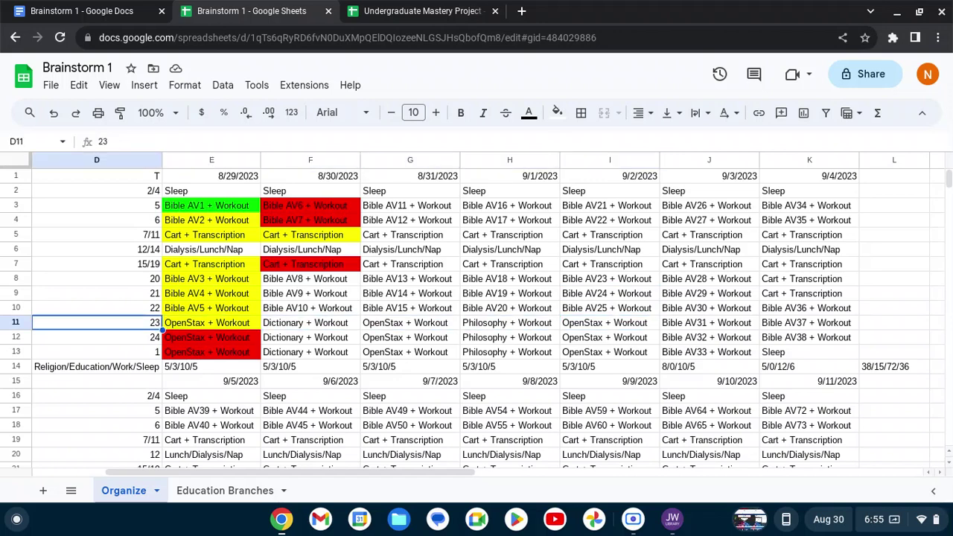
key("Right")
key("Right")
key("Up")
key("Left")
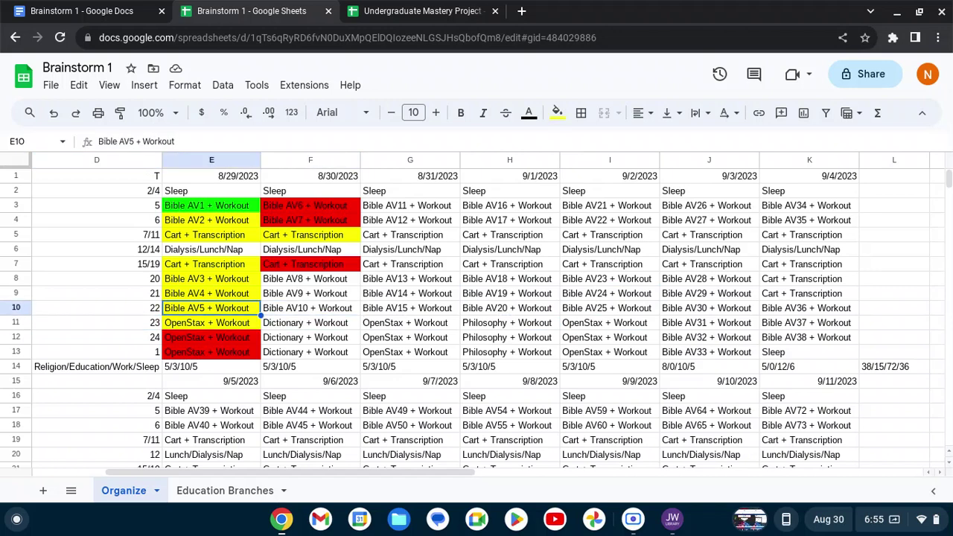
Step: Check the 8/30/2023 entries in the Daily Log
key("Right")
key("Right")
key("Right")
key("Right")
key("Right")
key("Right")
key("Right")
key("Right")
key("Right")
key("Right")
key("Right")
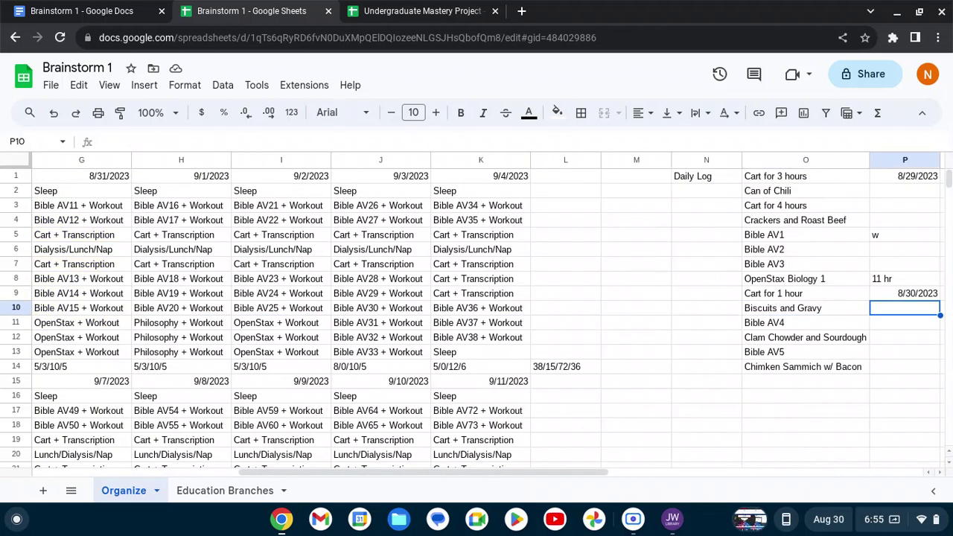
key("Down")
key("Down")
key("Left")
key("Down")
key("Left")
key("Right")
key("Left")
key("Left")
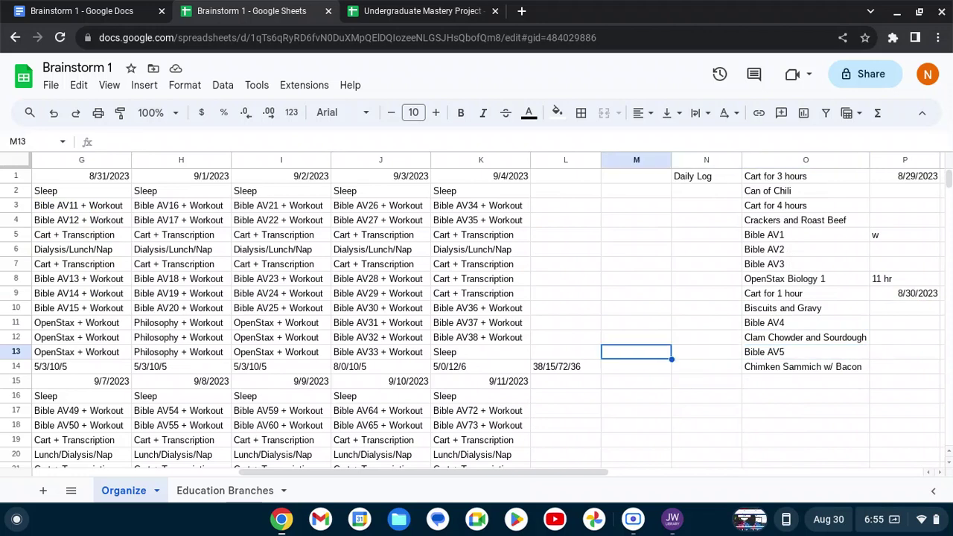
Step: Return to the weekly schedule and look along row 13 to the 9/1/2023 Philosophy entry
key("Left")
key("Left")
key("Left")
key("Left")
key("Left")
key("Left")
key("Left")
key("Left")
key("Right")
key("Right")
key("Right")
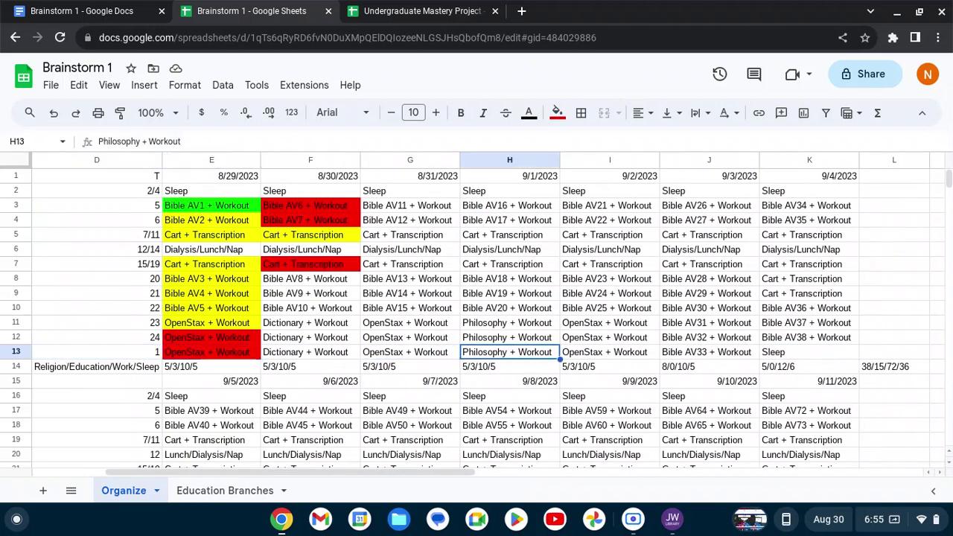
Step: Go to the Daily Log and check the 8/29/2023 notes beside OpenStax Biology 1 and Bible AV1
key("Right")
key("Right")
key("Right")
key("Right")
key("Right")
key("Right")
key("Right")
key("Right")
key("Right")
key("Right")
key("Left")
key("Left")
key("Up")
key("Up")
key("Up")
key("Up")
key("Up")
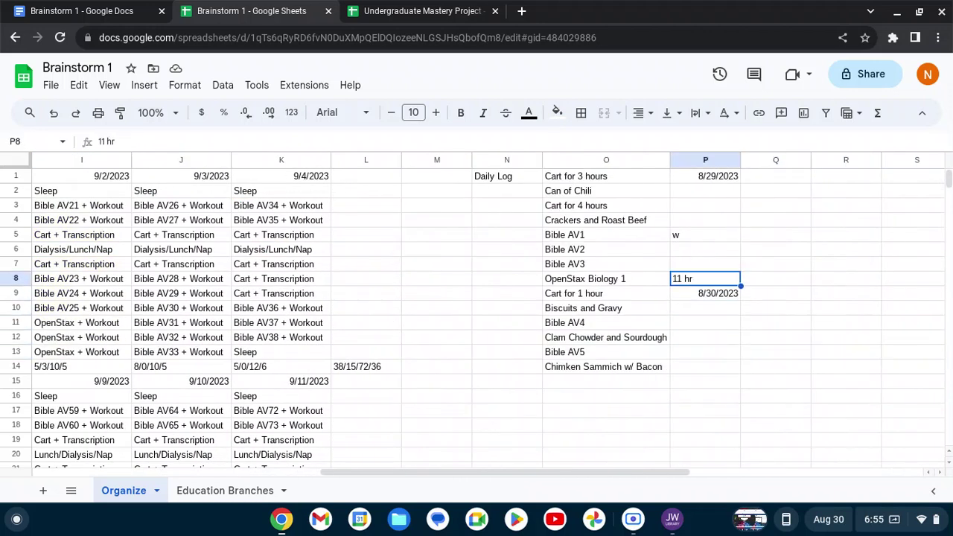
key("Up")
key("Up")
key("Up")
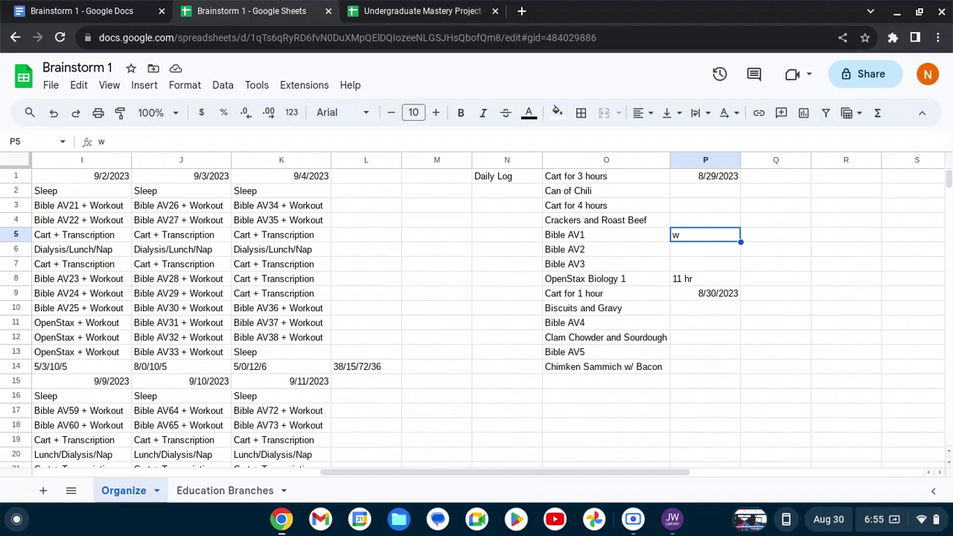
Step: Compare the Daily Log notes beside the entries from Bible AV1 to OpenStax Biology 1
key("Down")
key("Up")
key("Down")
key("Up")
key("Down")
key("Up")
key("Down")
key("Down")
key("Down")
left_click(775, 278)
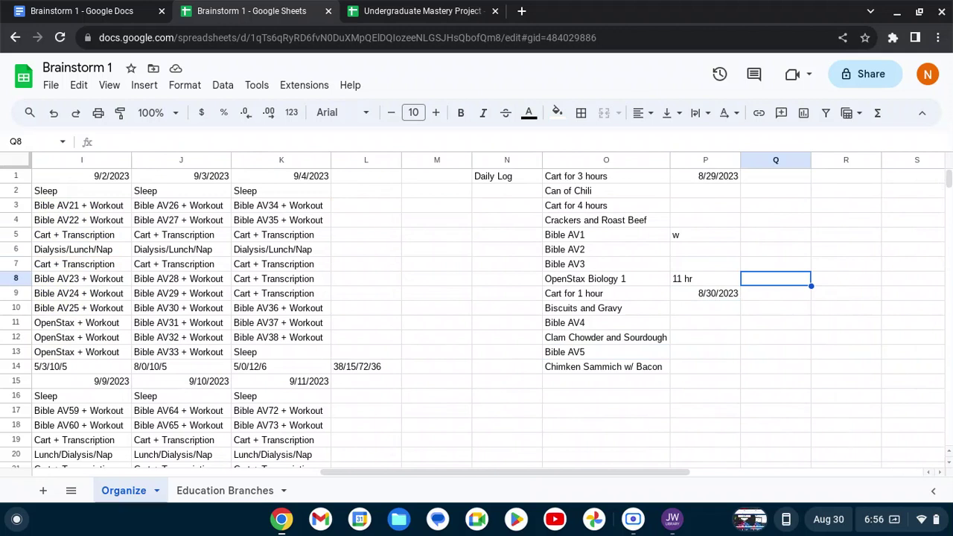
key("Up")
key("Up")
key("Up")
key("Left")
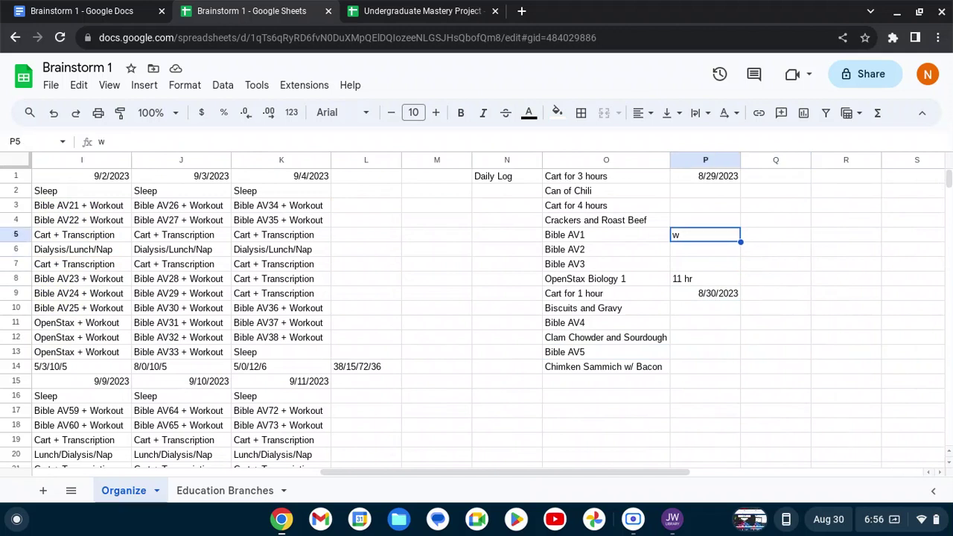
Step: Check the Daily Log's 8/29/2023 entries from Cart for 3 hours down to Bible AV1
key("Right")
key("Left")
key("Up")
key("Up")
key("Up")
key("Up")
key("Down")
key("Down")
key("Down")
key("Down")
key("Up")
key("Left")
key("Down")
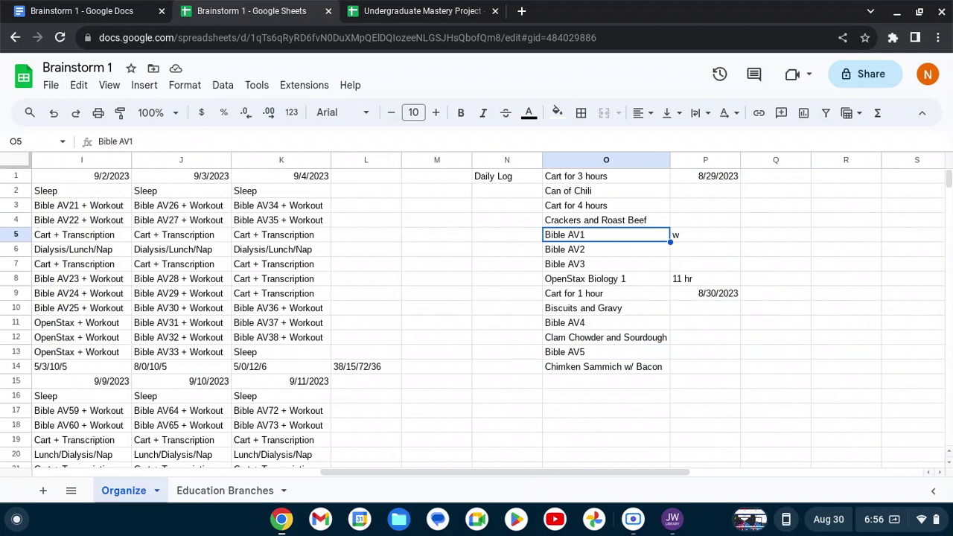
Step: Return from the Daily Log to the start of the sheet, just below the subject list
key("Left")
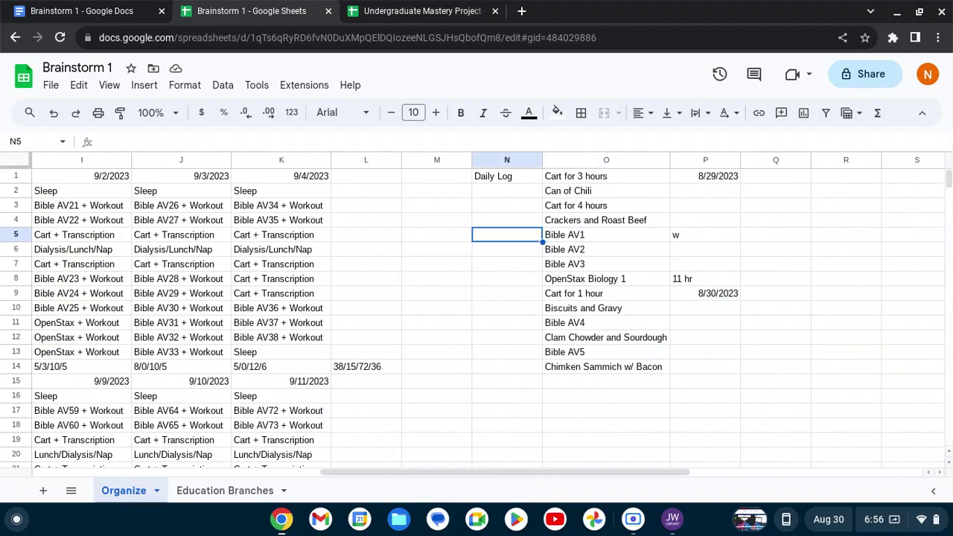
key("Down")
key("Down")
key("Down")
key("Down")
key("Down")
key("Down")
key("Down")
key("Down")
key("Left")
key("Left")
key("Left")
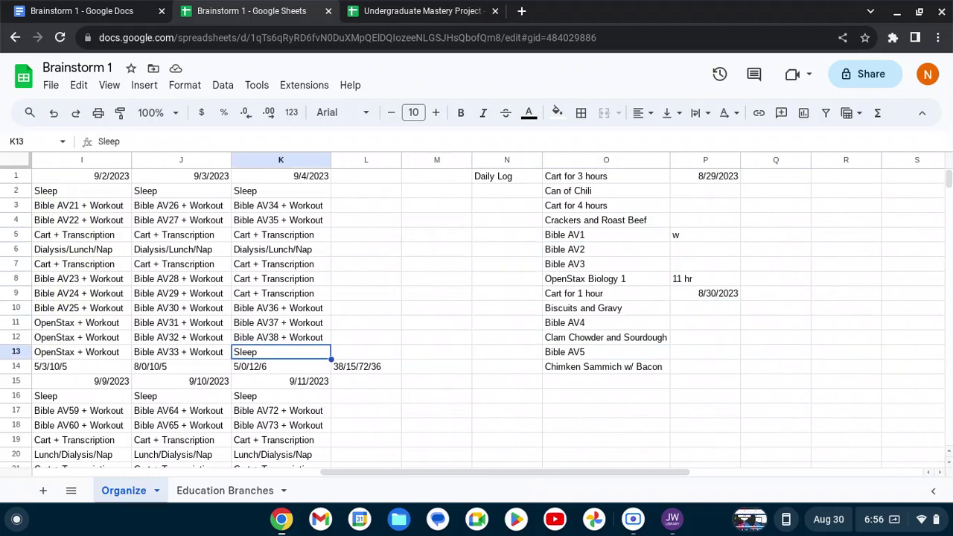
key("ctrl+Left")
key("Down")
key("Down")
key("Down")
key("Down")
key("Down")
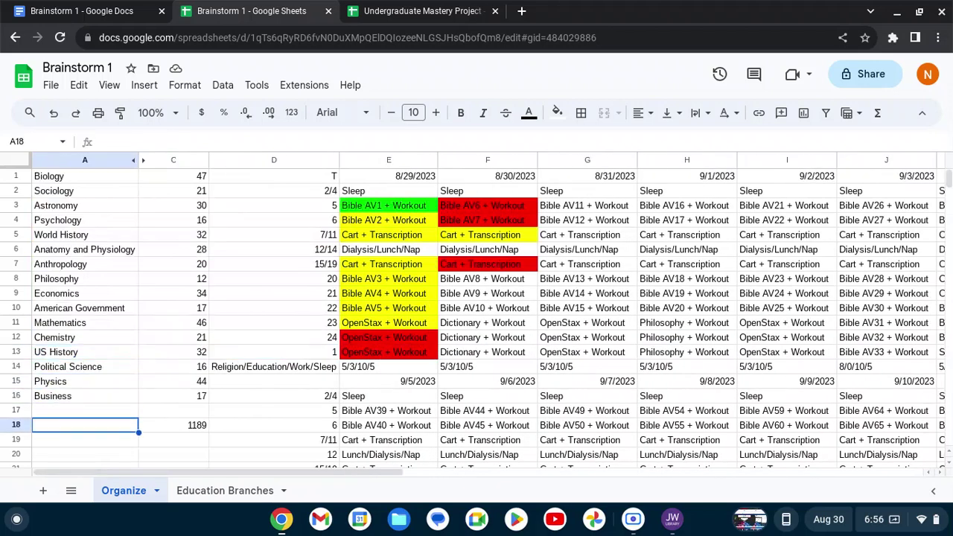
Step: Move across the weekly schedule to the 15/19 Cart + Transcription entry in the 8/30/2023 column
key("Right")
key("Right")
key("Right")
key("Left")
key("Down")
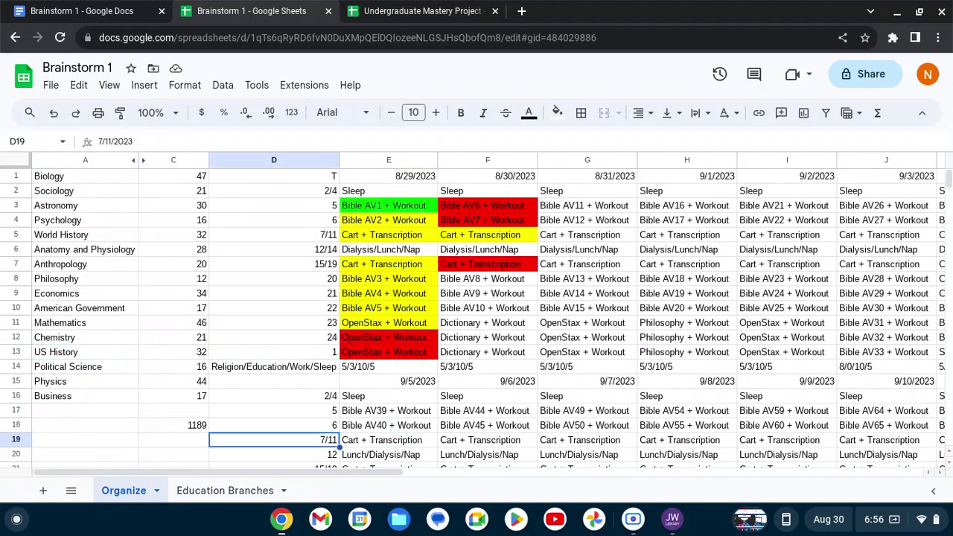
key("Right")
key("Right")
key("Right")
key("Up")
key("Up")
key("Up")
key("Up")
key("Up")
key("Up")
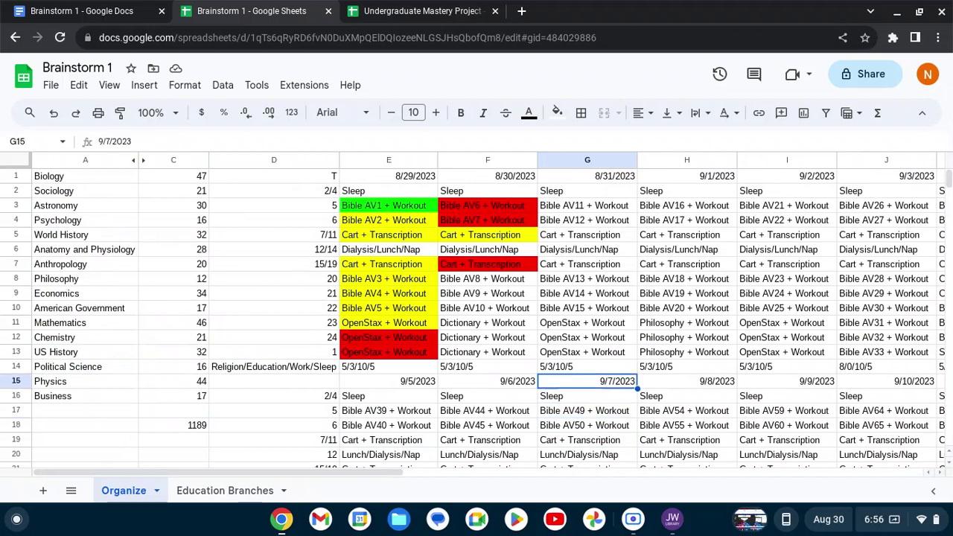
key("Up")
key("Left")
key("Up")
key("Up")
key("Up")
key("Up")
key("Up")
key("Up")
key("Up")
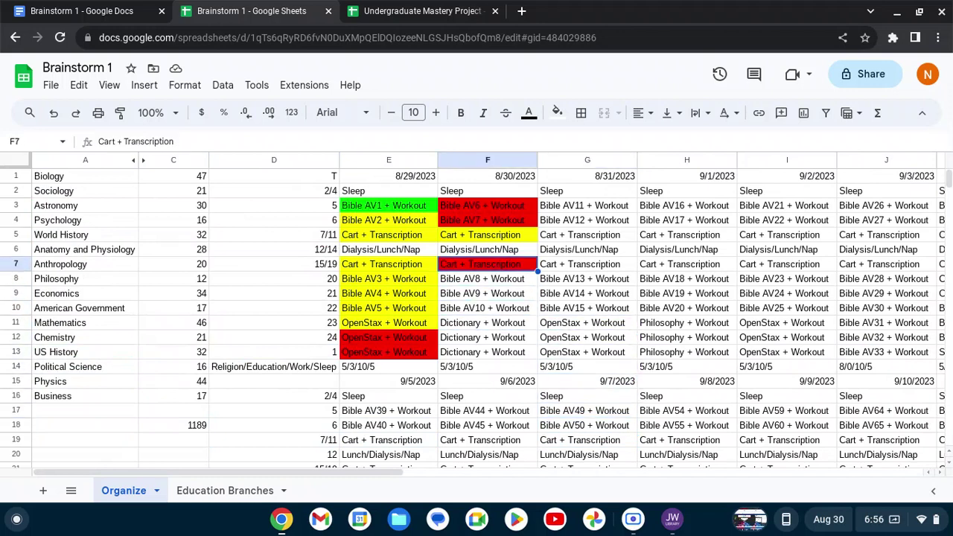
Step: Review the 8/30/2023 entries from Bible AV7 + Workout down to Bible AV8 + Workout
key("Up")
key("Up")
key("Down")
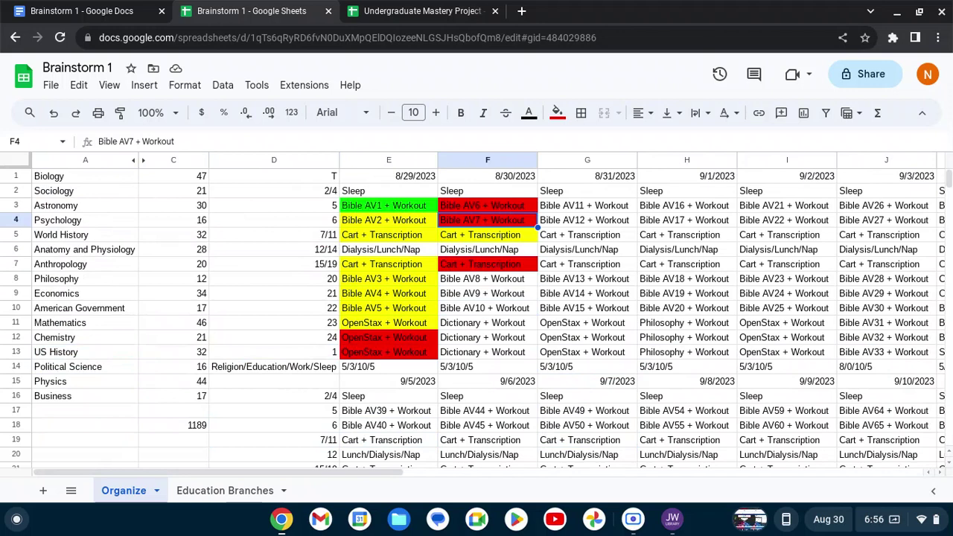
key("Down")
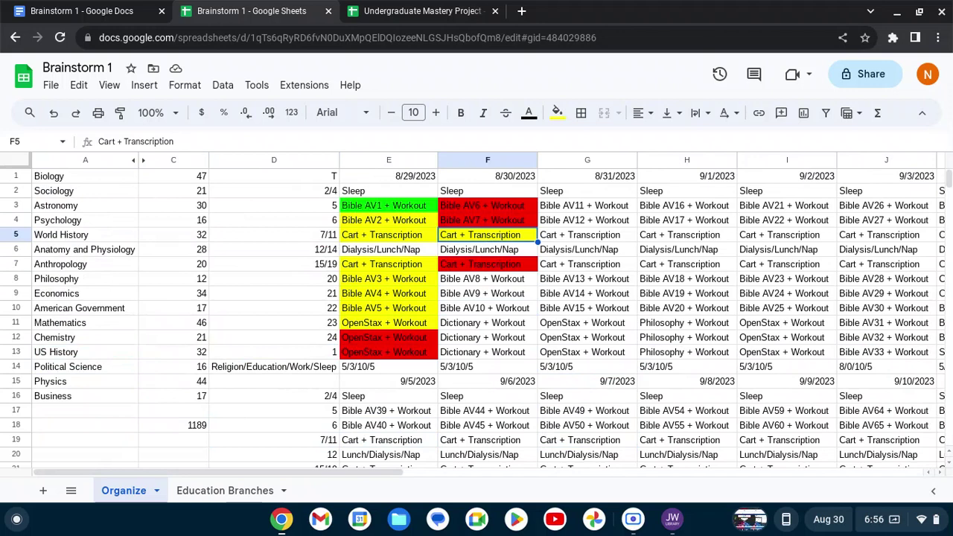
key("Down")
key("Down")
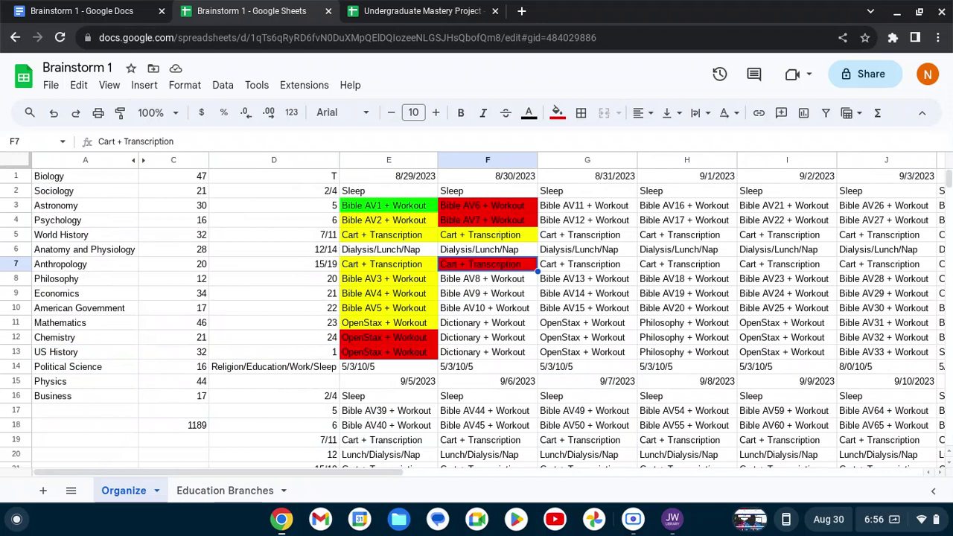
key("Down")
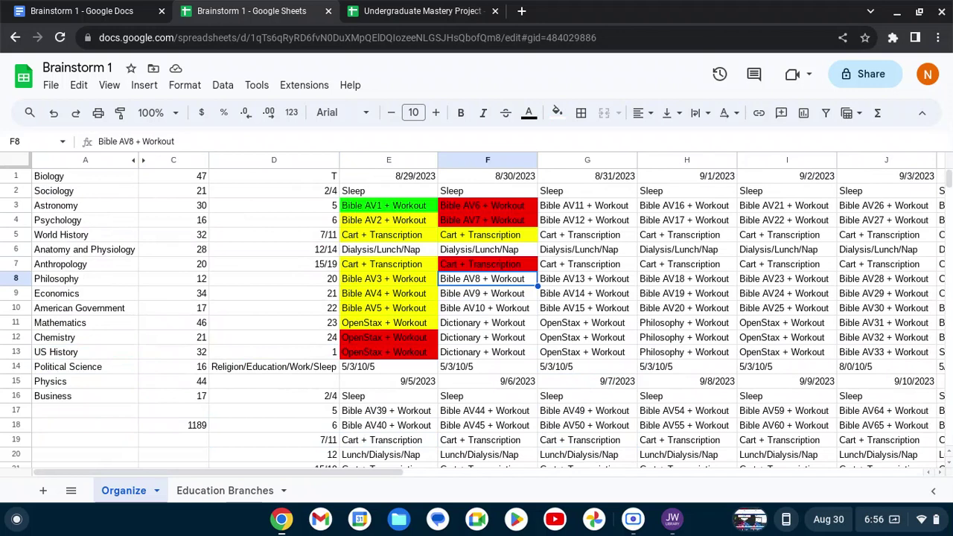
Step: Switch to JW Library and open the New World Translation's list of Bible books
left_click(672, 519)
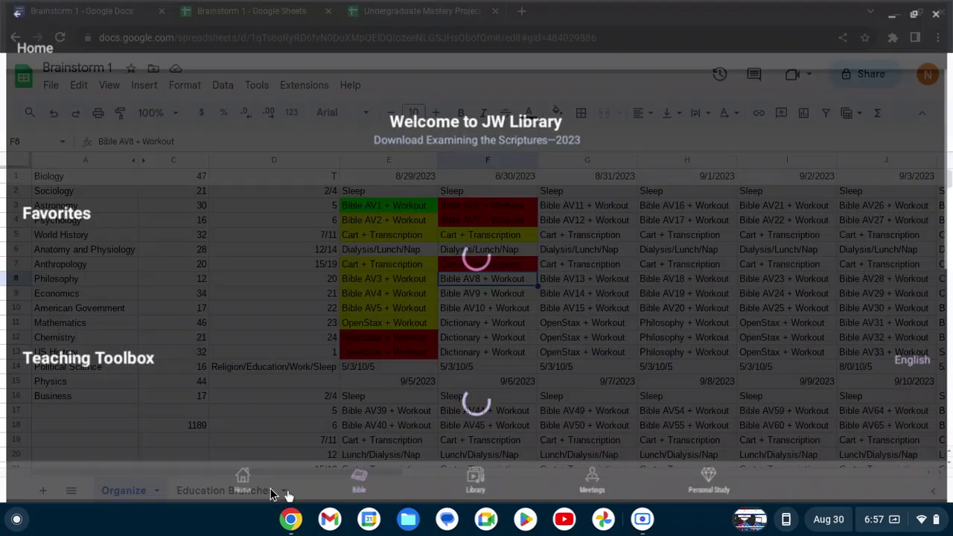
key("super")
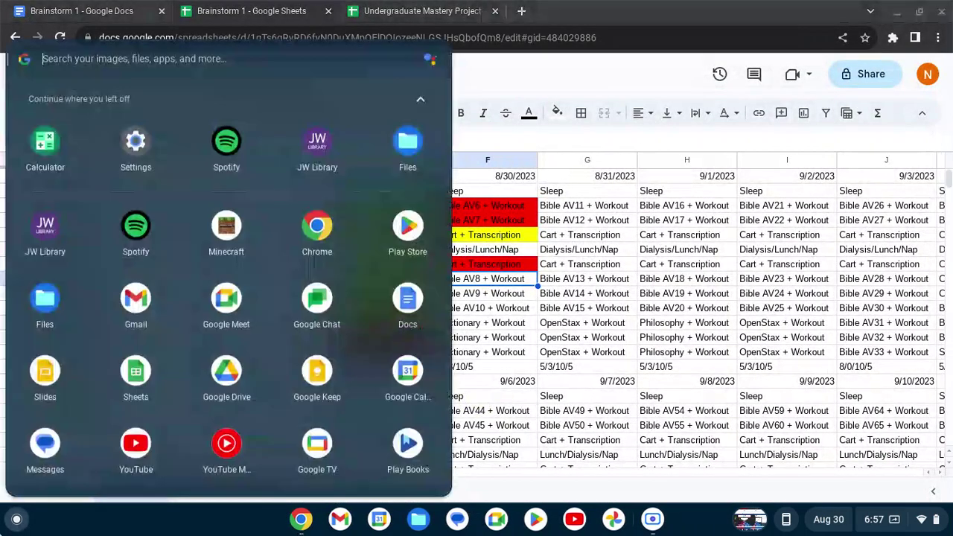
left_click(46, 240)
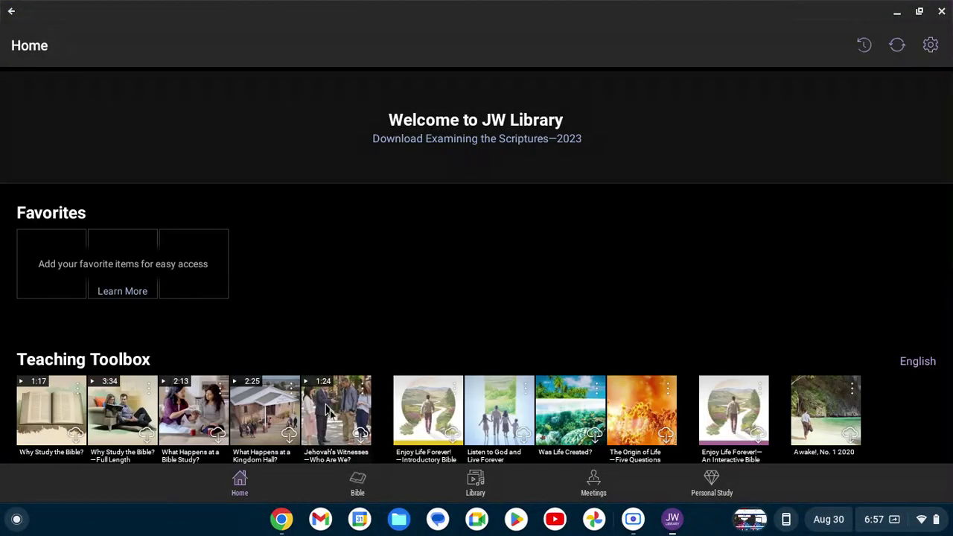
left_click(360, 478)
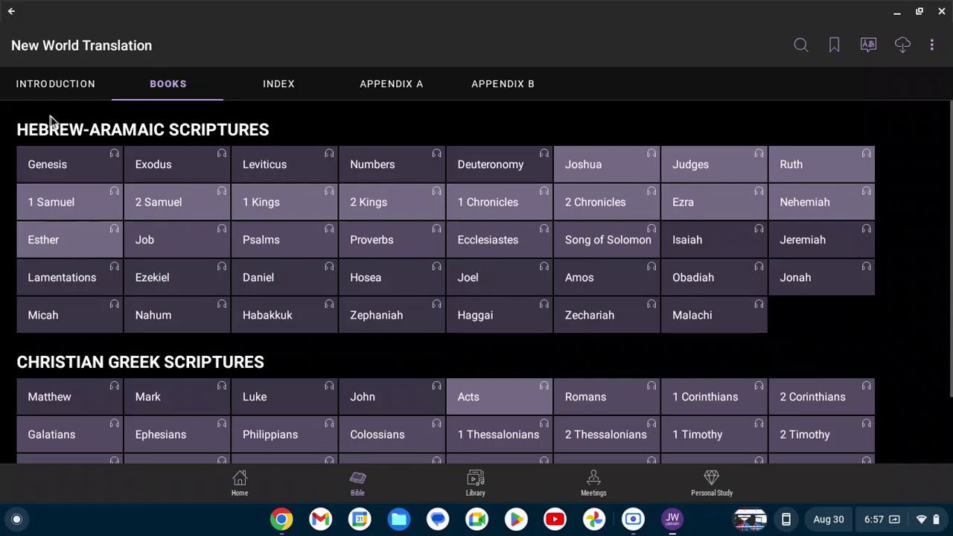
Step: Open Genesis chapter 46 and read through its opening verses
left_click(64, 159)
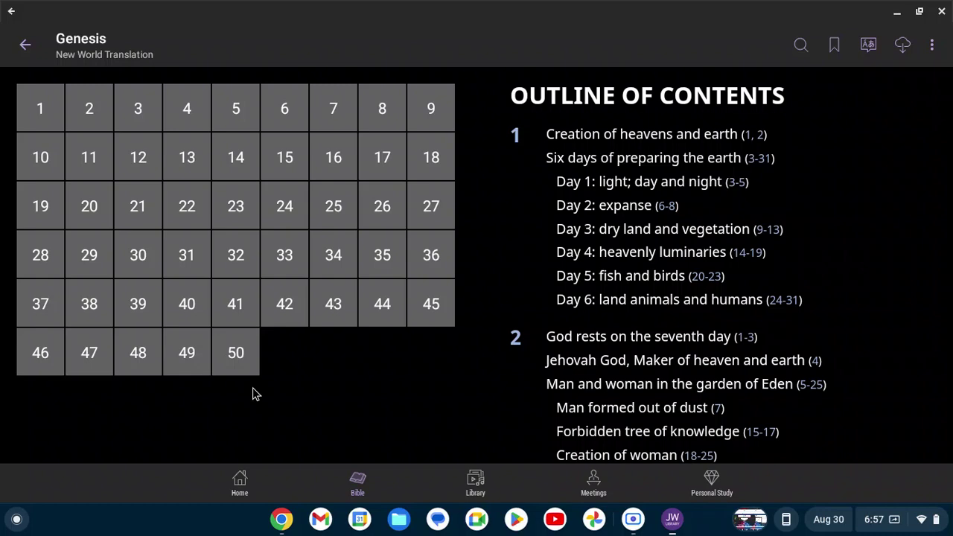
left_click(42, 364)
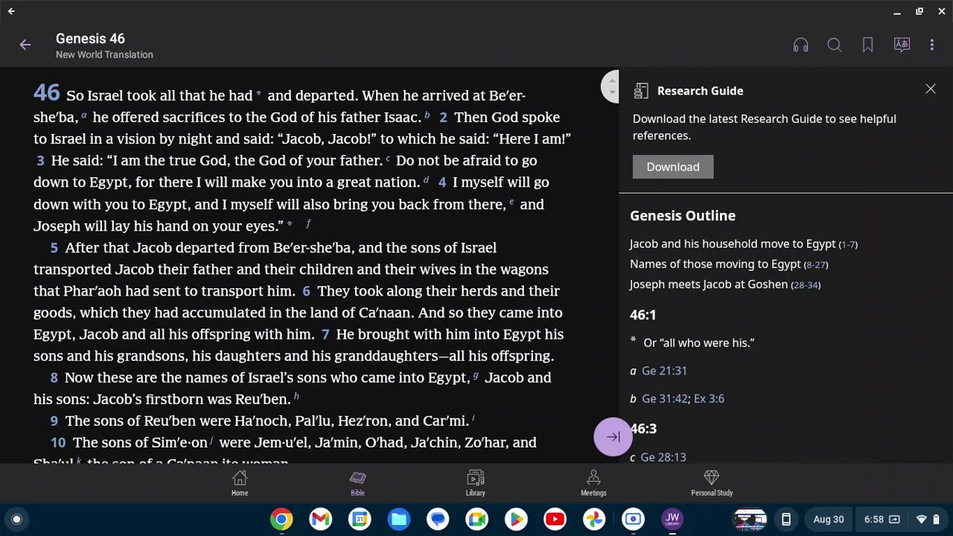
scroll(42, 365, "down", 5)
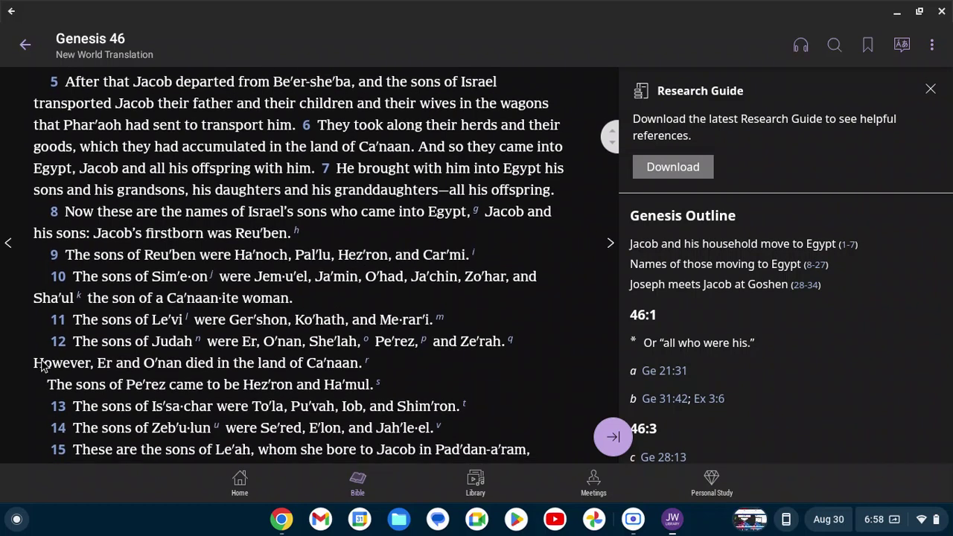